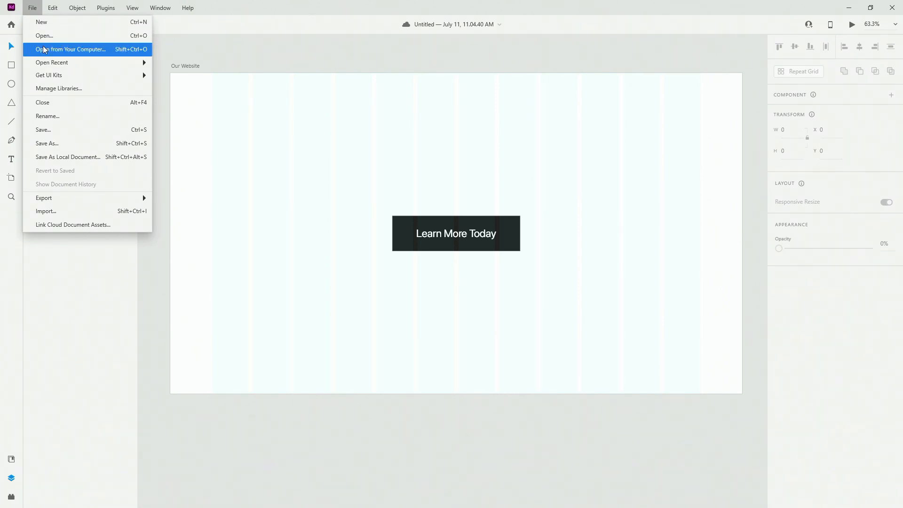
- Place the Deat_to_Stock_Goods_1 photo over the Our Website artboard and delete it again
click(429, 426)
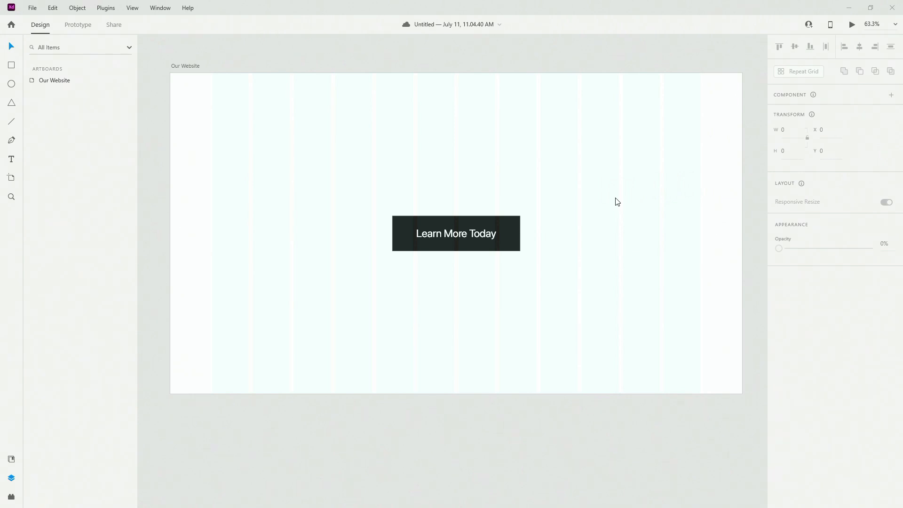
drag(616, 198, 615, 198)
scroll(571, 246, down, 5)
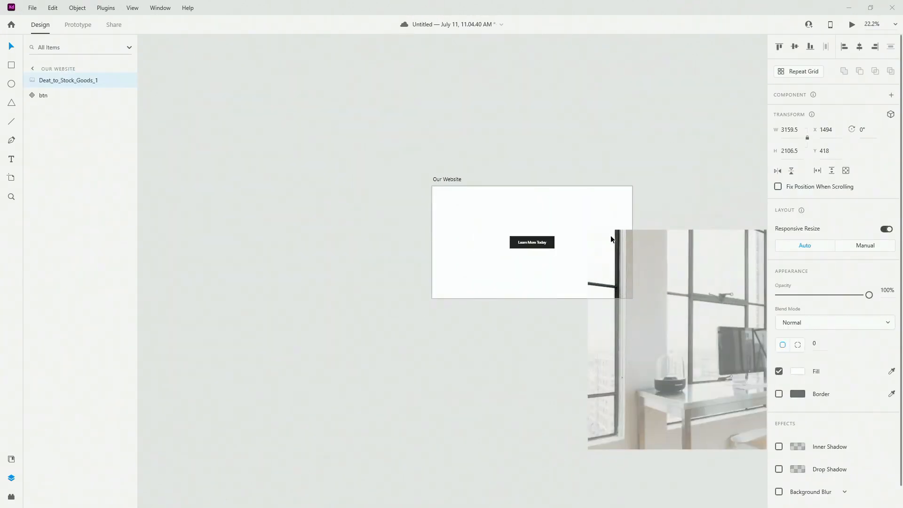
drag(610, 236, 430, 187)
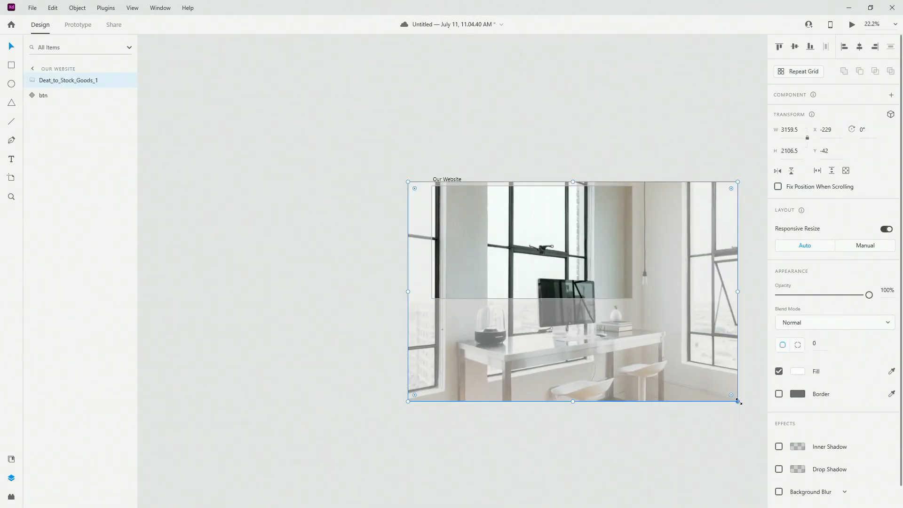
drag(737, 402, 448, 214)
scroll(501, 213, up, 5)
key(Delete)
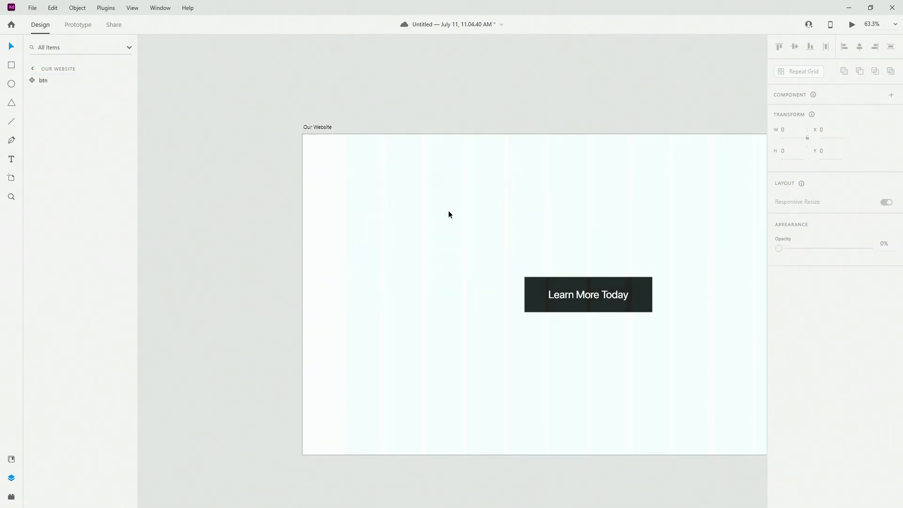
- Draw a square of about 293 × 293 near the artboard's upper-left corner and fill it with the Death_to_stock_BMX1_4 photo
click(12, 66)
drag(339, 180, 455, 265)
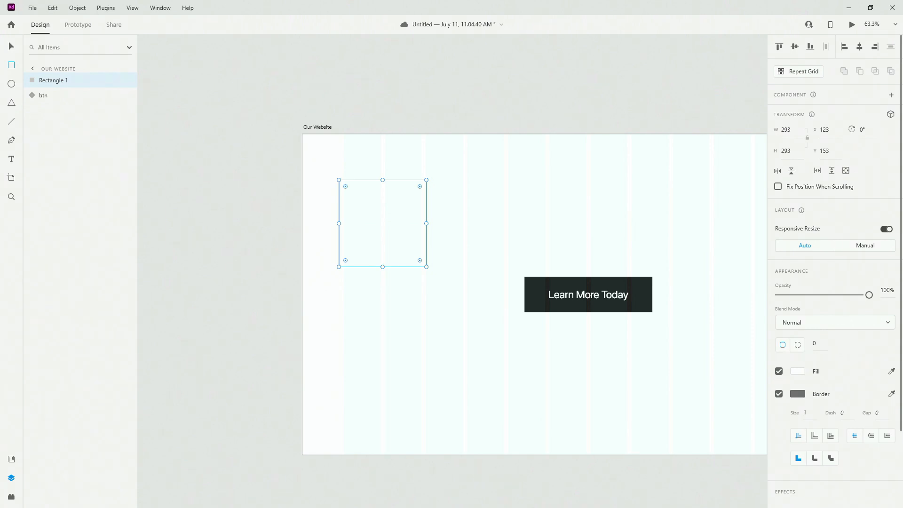
drag(902, 156, 412, 205)
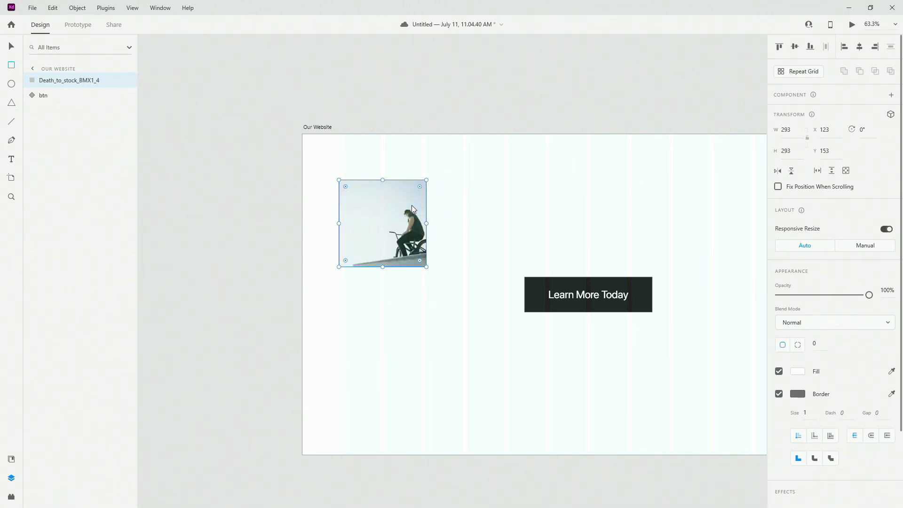
- Shift the BMX photo leftward inside its square frame so the rider and the whole bike fit within the crop
scroll(324, 214, up, 3)
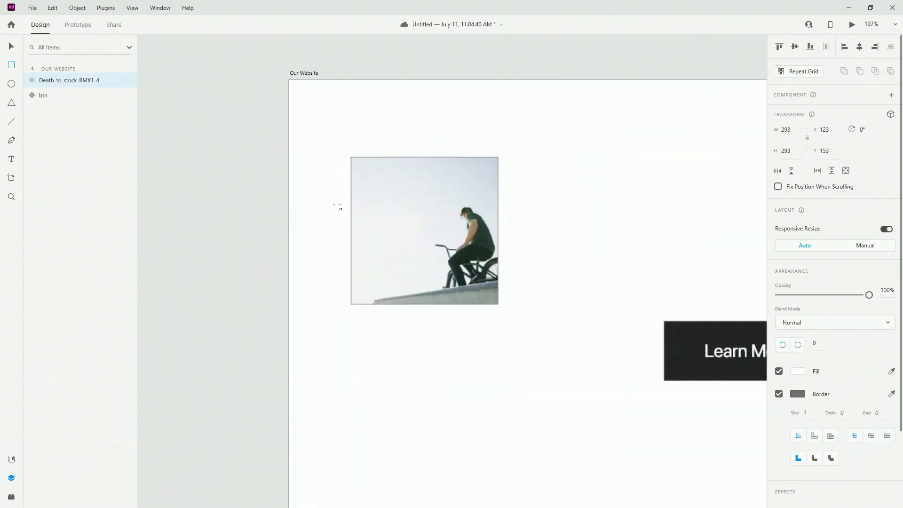
click(12, 45)
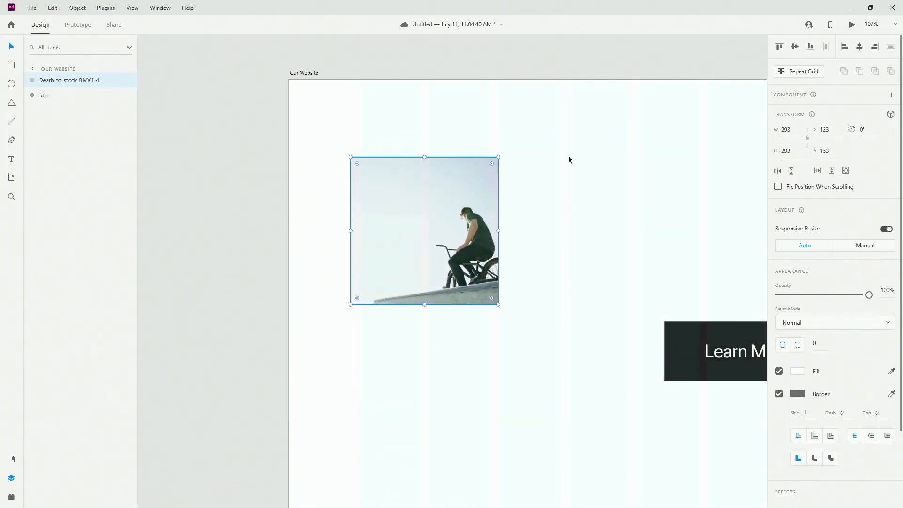
double_click(462, 232)
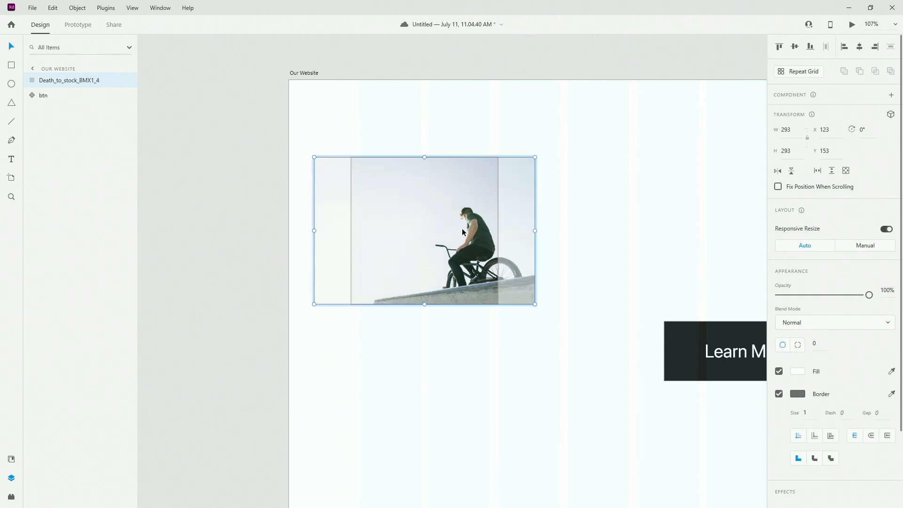
drag(478, 234, 446, 235)
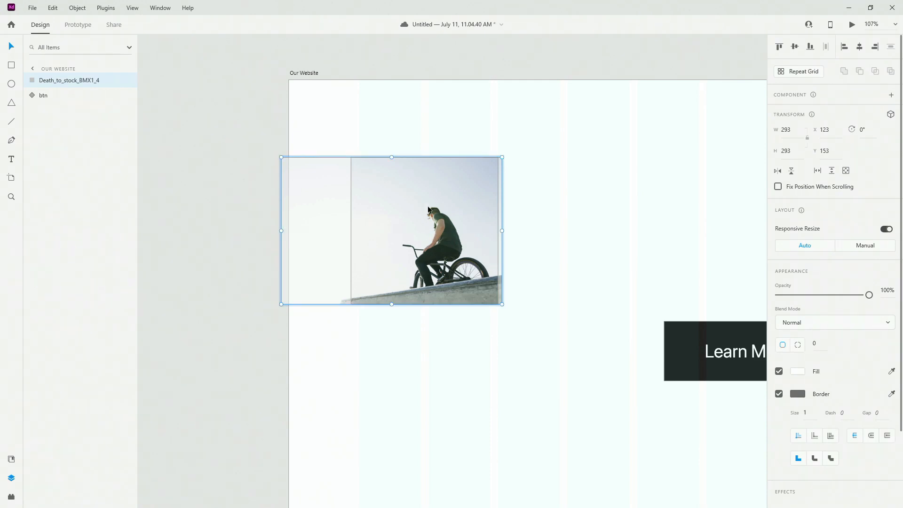
key(Escape)
scroll(530, 220, down, 4)
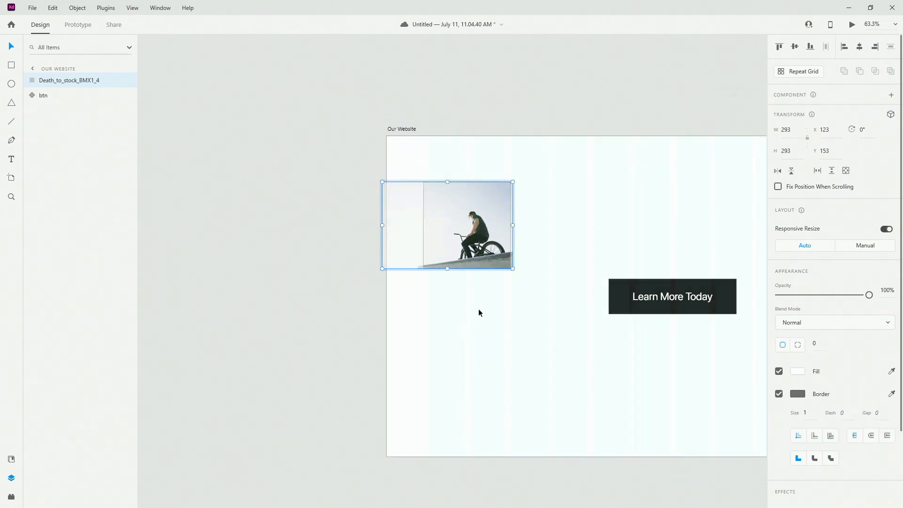
click(478, 310)
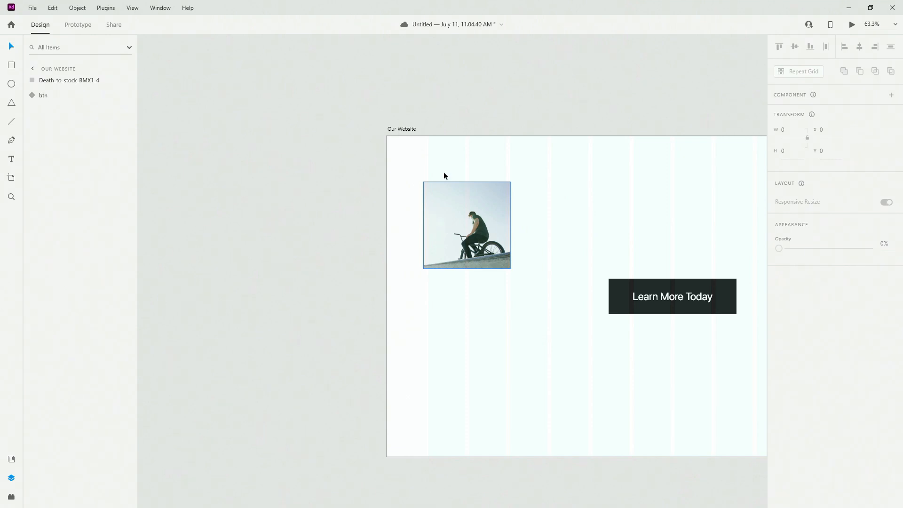
- Enlarge the BMX photo inside its square frame and reposition it so the rider fills the crop
scroll(506, 213, up, 2)
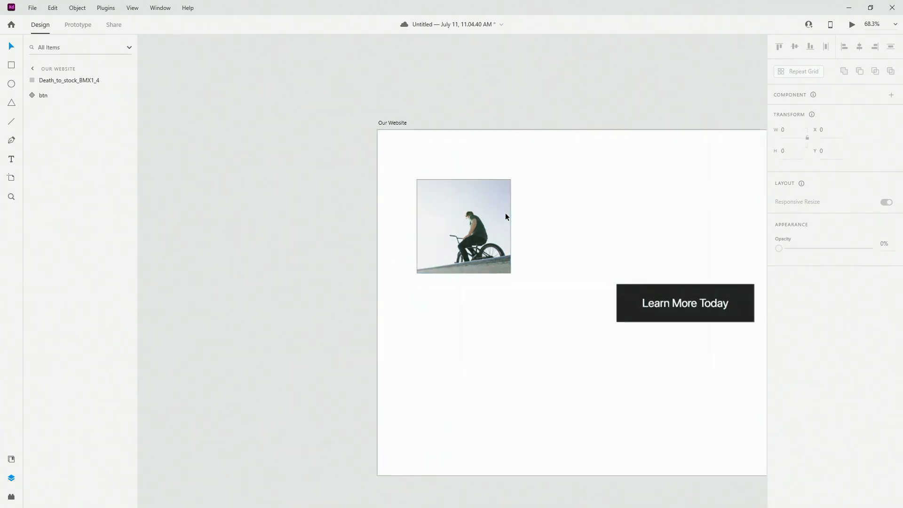
double_click(480, 230)
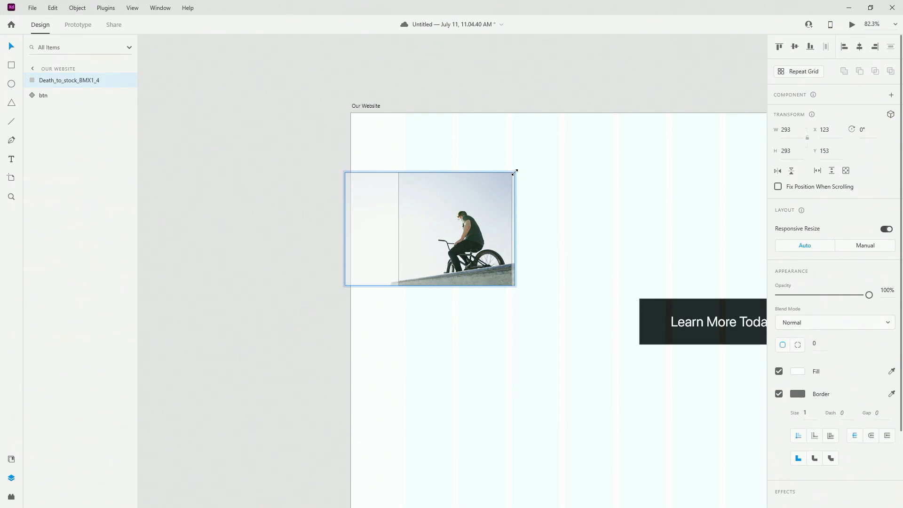
drag(515, 172, 602, 125)
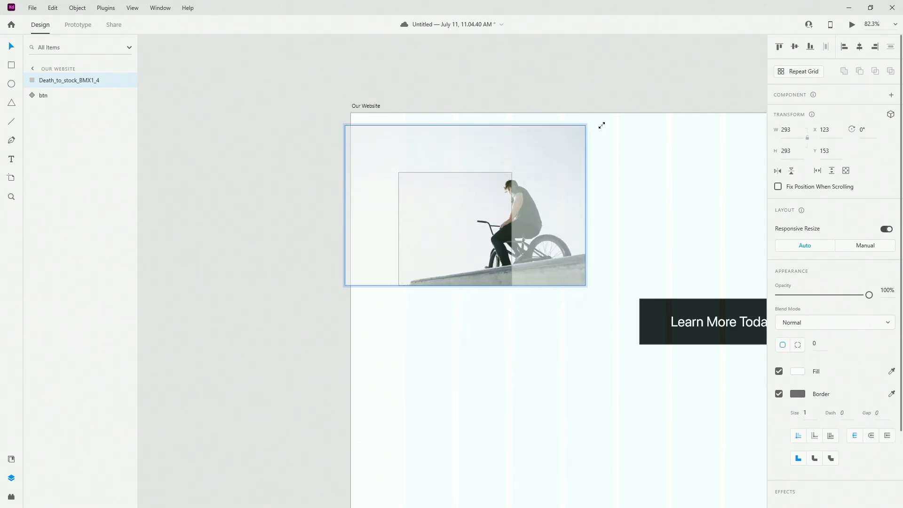
drag(563, 170, 510, 168)
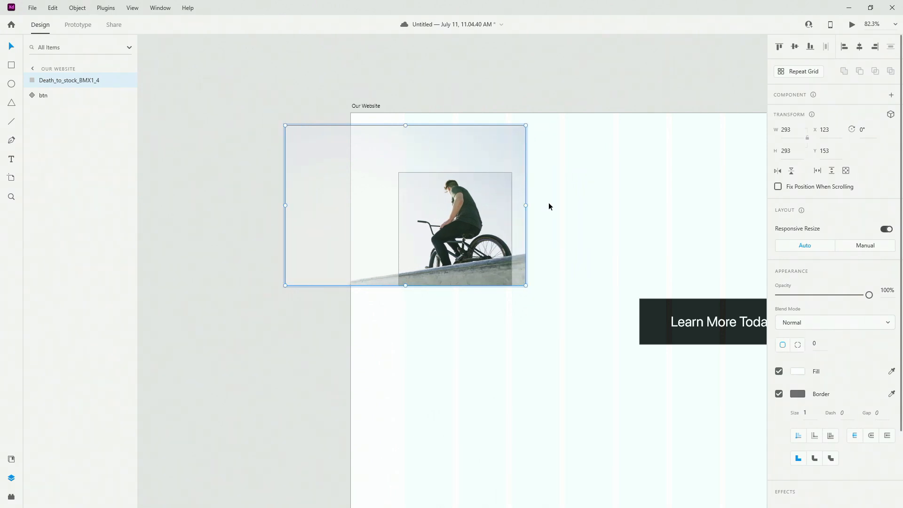
click(576, 217)
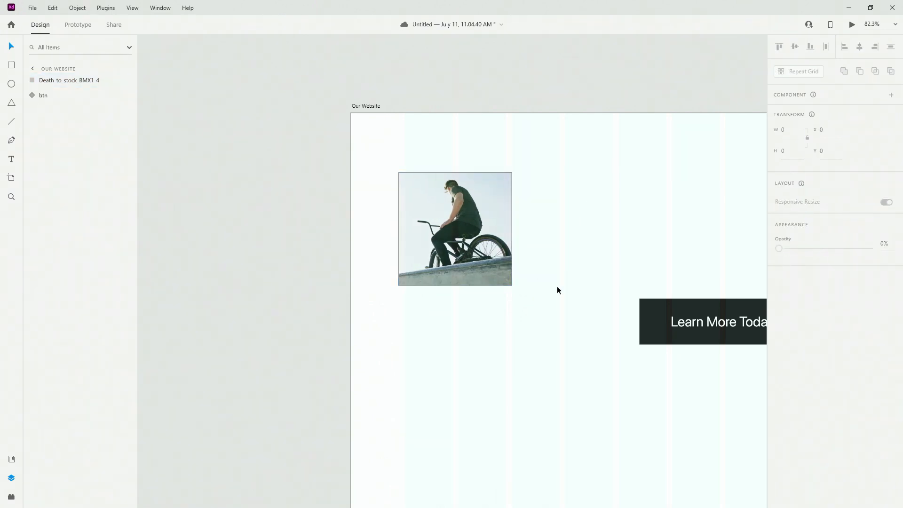
scroll(464, 259, down, 4)
click(470, 230)
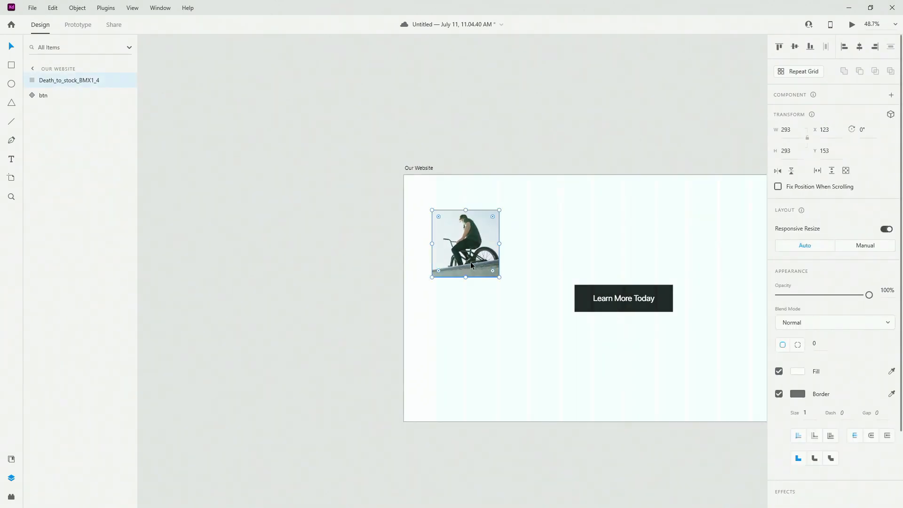
drag(547, 149, 401, 104)
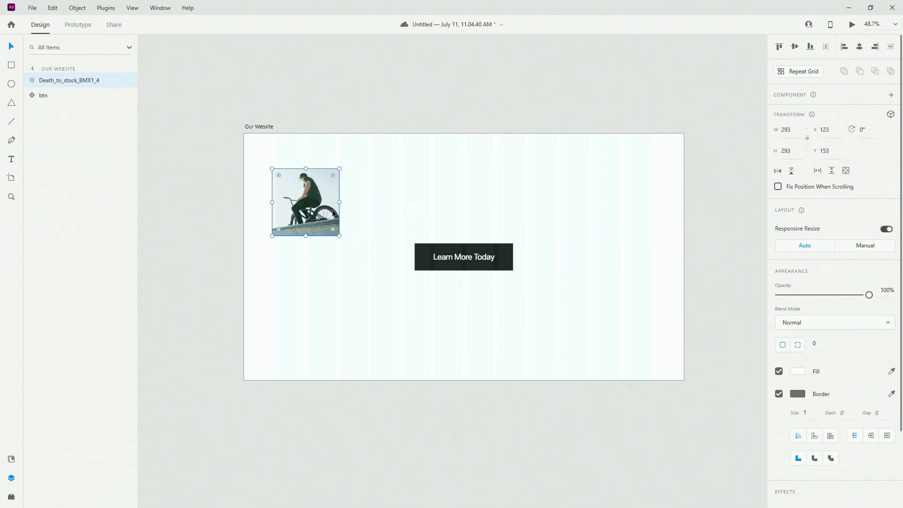
- Open the home screen and review its artboard presets, recent files and options for opening files from the computer
click(11, 25)
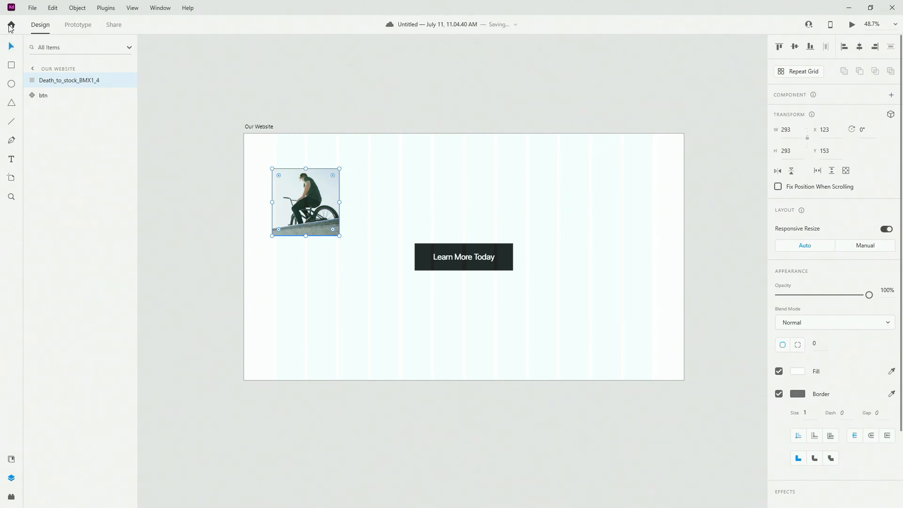
scroll(614, 373, down, 2)
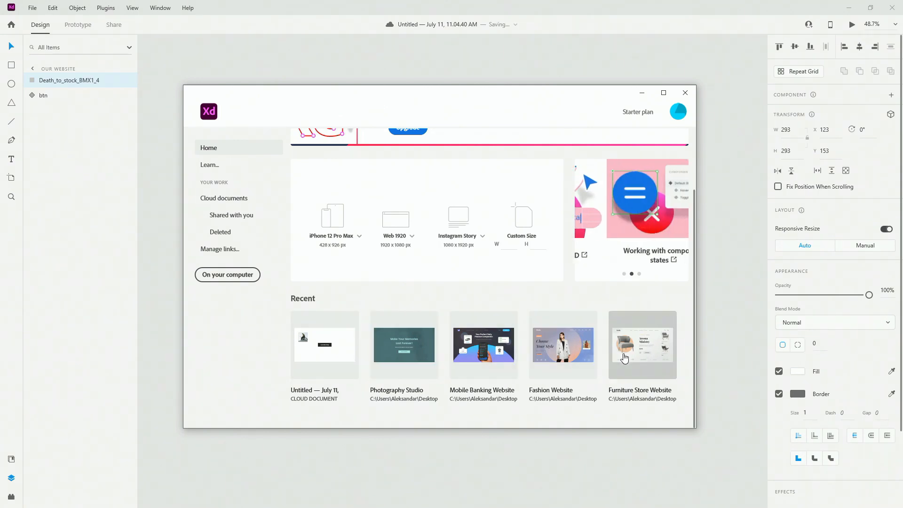
scroll(376, 359, up, 1)
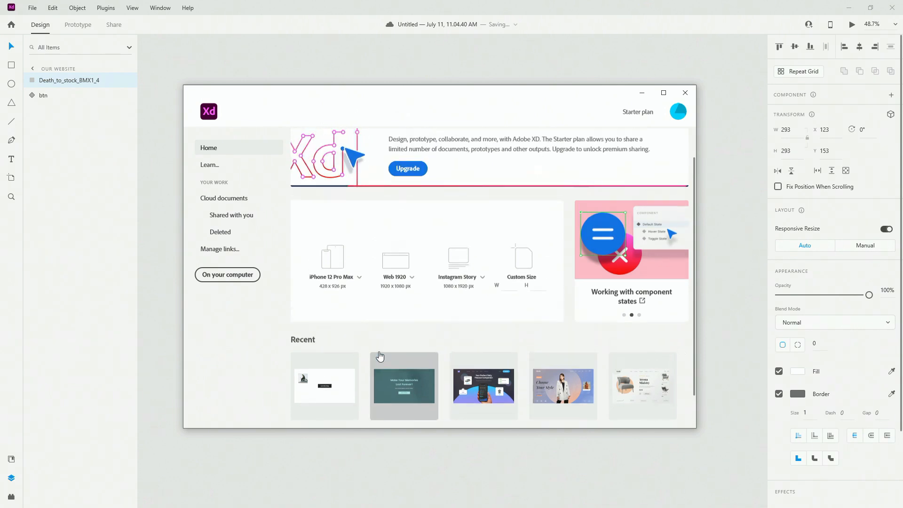
scroll(597, 378, down, 1)
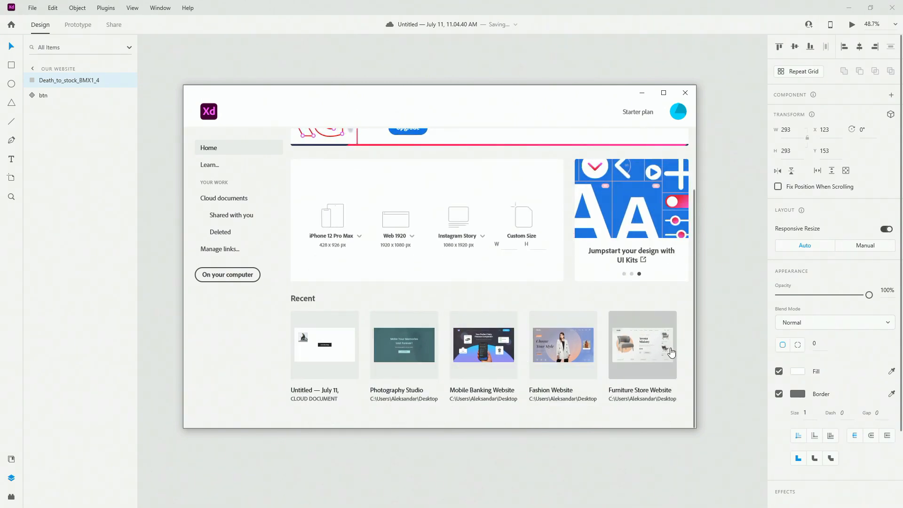
scroll(604, 363, up, 3)
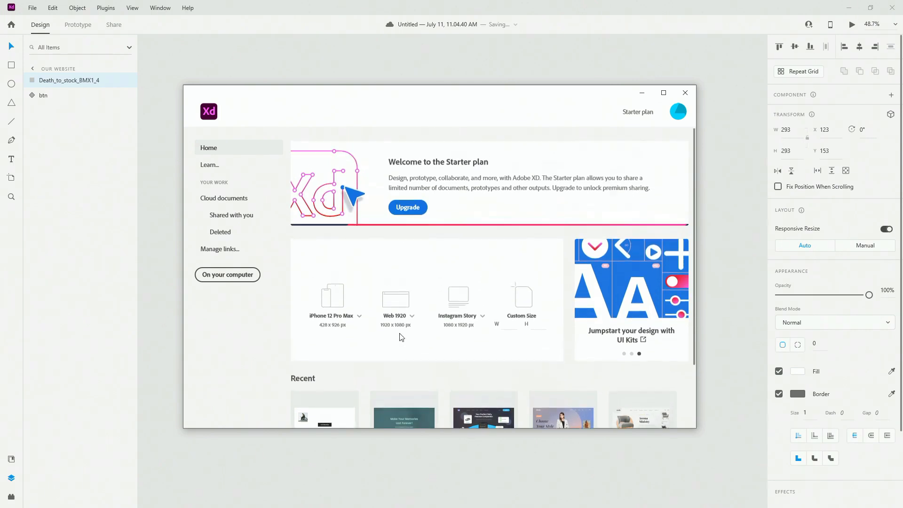
click(226, 275)
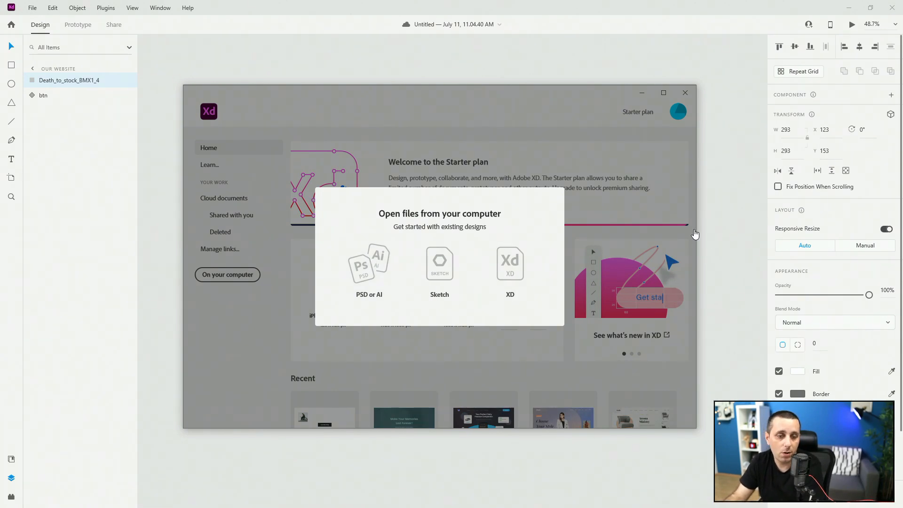
click(694, 233)
- Open the recent Fashion Website document and maximize its window
scroll(693, 230, down, 2)
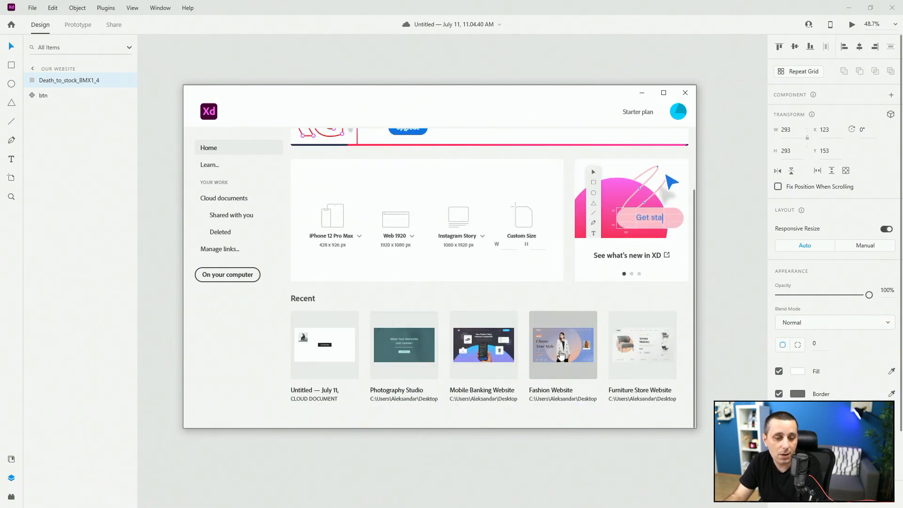
click(561, 355)
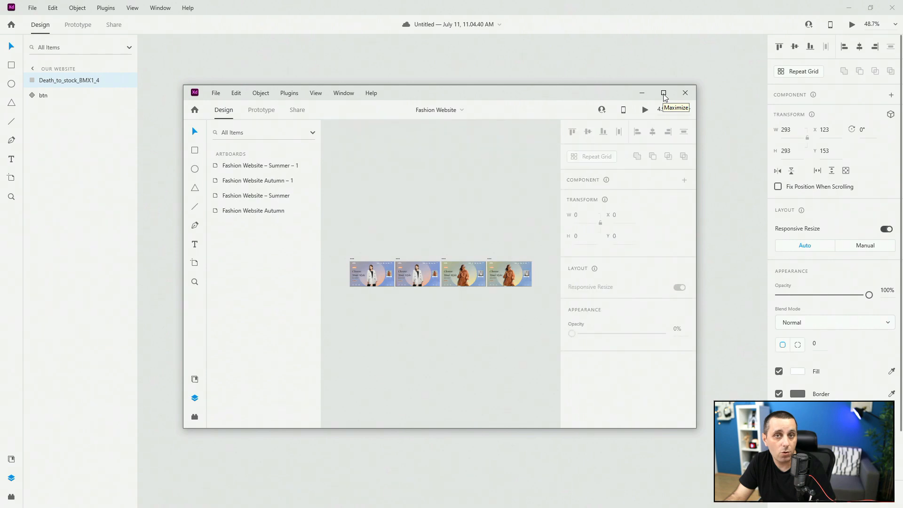
click(663, 94)
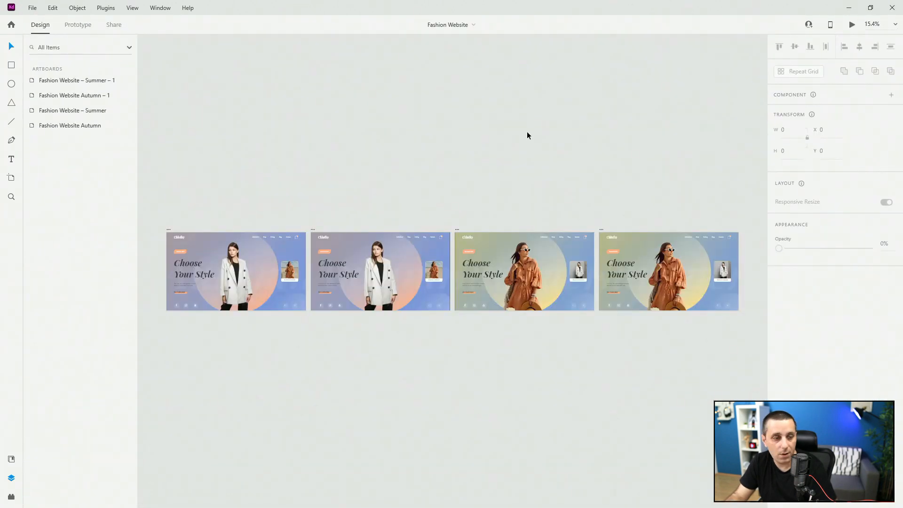
- Examine the Fashion Website artboards up close and fit all of them in the view
scroll(183, 277, up, 6)
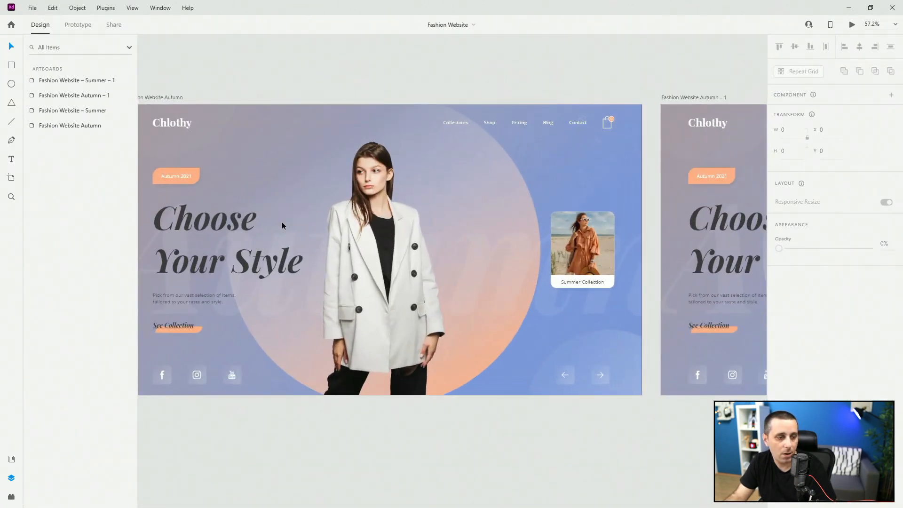
drag(354, 91, 435, 68)
scroll(265, 103, down, 4)
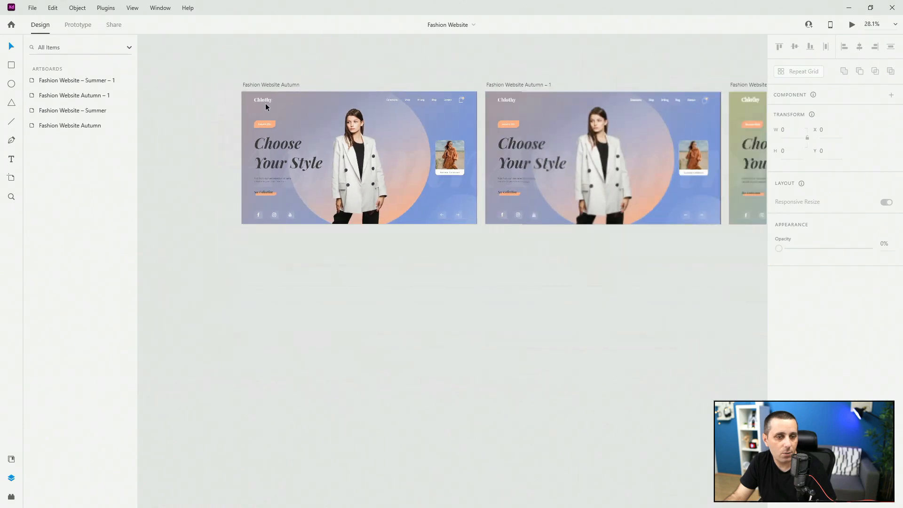
scroll(265, 103, down, 3)
scroll(393, 142, down, 2)
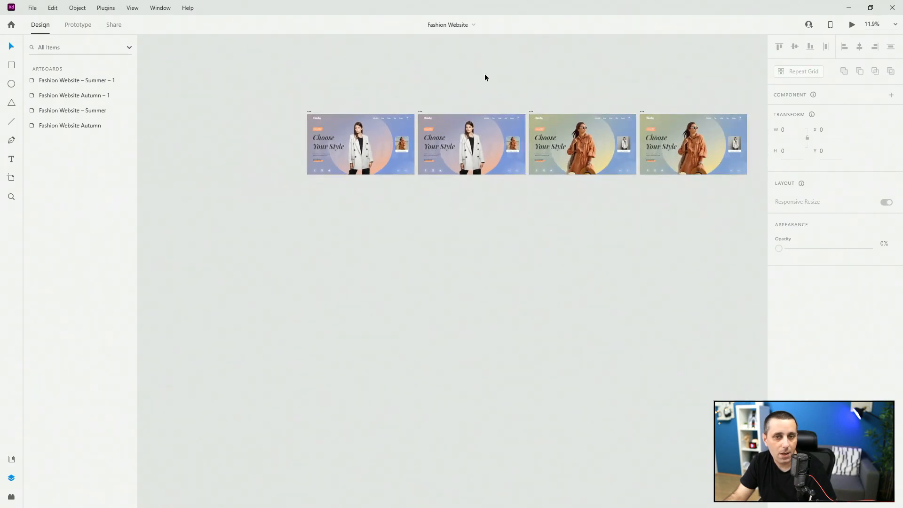
key(ctrl+0)
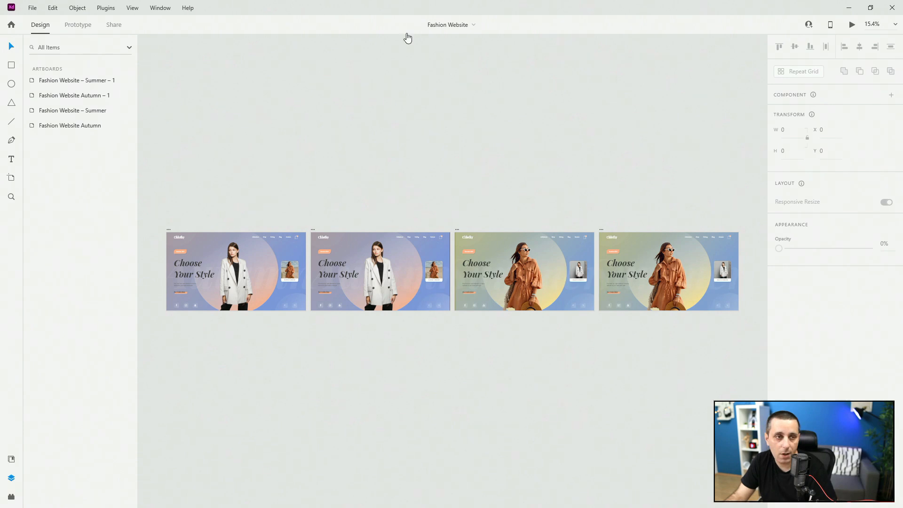
- Shrink the Fashion Website window to reveal the untitled document behind it, and maximize it again
drag(429, 9, 420, 167)
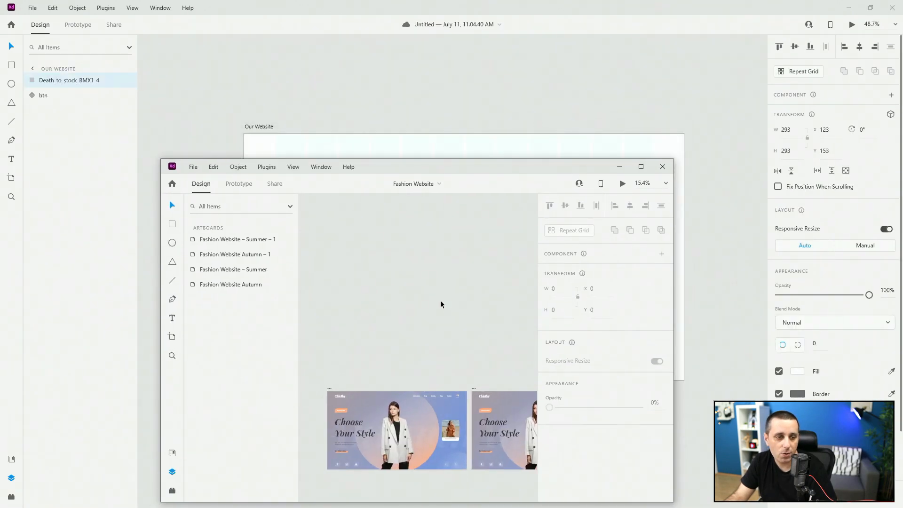
drag(471, 180, 523, 115)
double_click(524, 116)
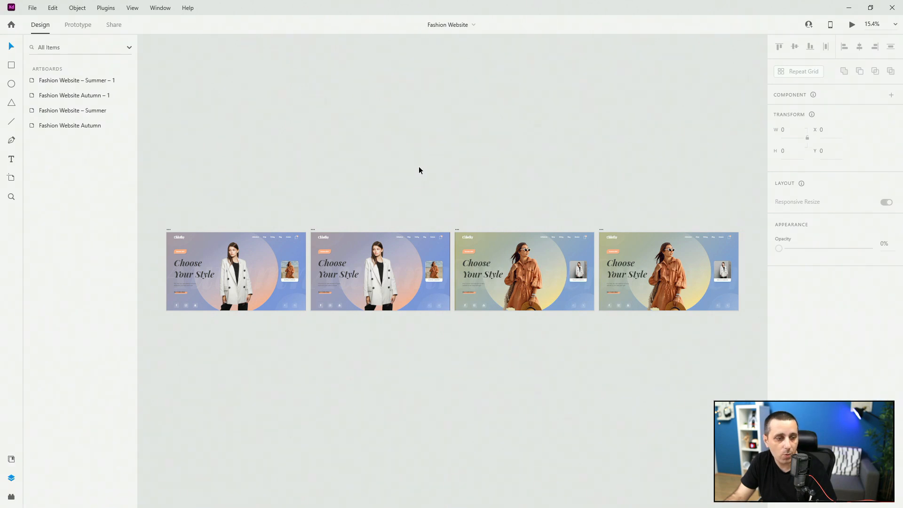
scroll(387, 279, up, 5)
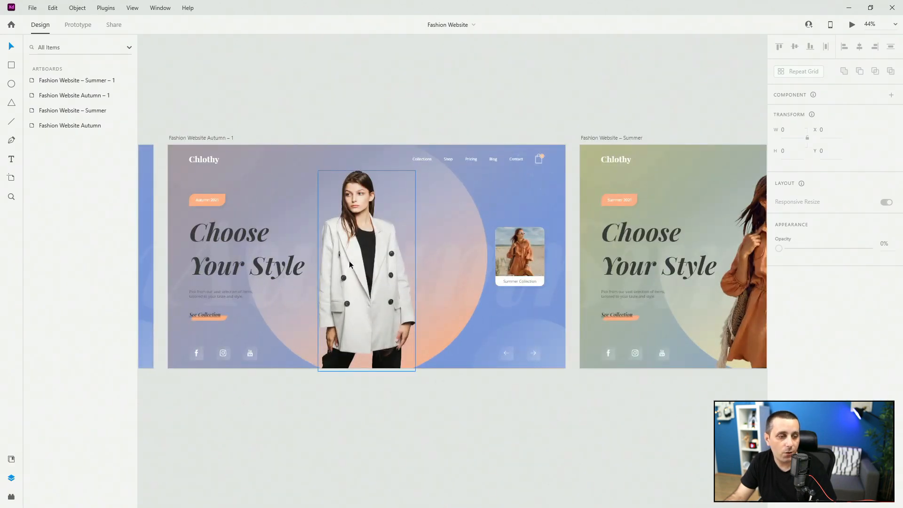
- Copy the girl2 image from the Fashion Website Autumn – 1 artboard and paste it near the centre of the untitled document's Our Website artboard
click(348, 264)
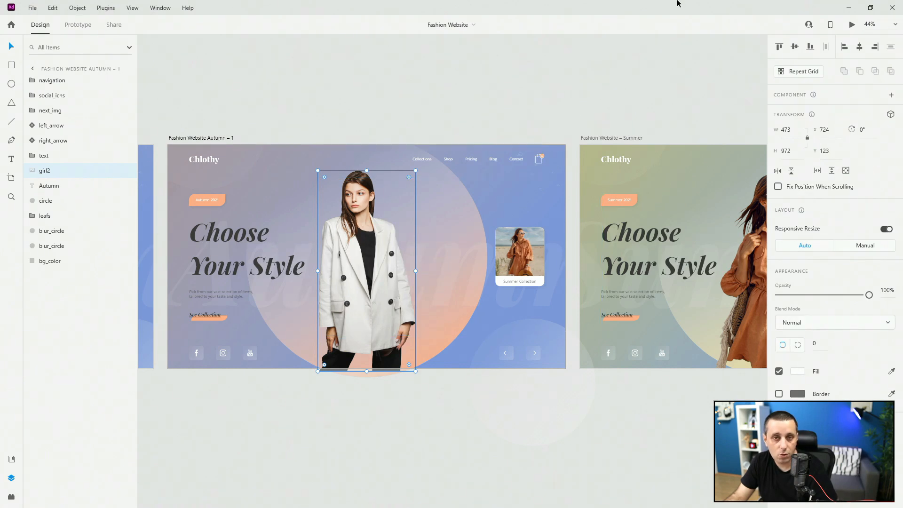
click(849, 8)
click(432, 125)
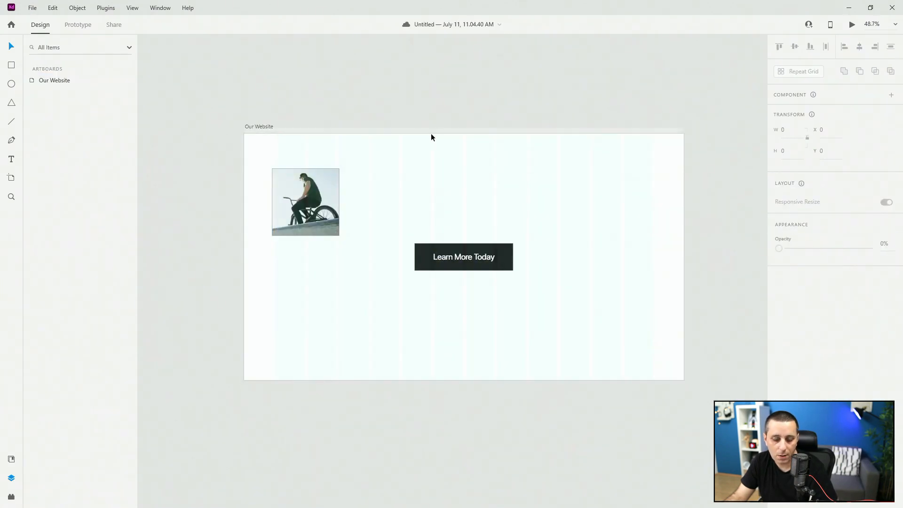
key(ctrl+v)
mouse_move(467, 195)
mouse_down()
mouse_move(459, 176)
mouse_move(453, 181)
mouse_move(486, 184)
mouse_move(474, 183)
mouse_up()
- Try to paste the appearance of the Fashion Website Autumn – 1 artboard onto the Our Website artboard, and undo it
click(851, 6)
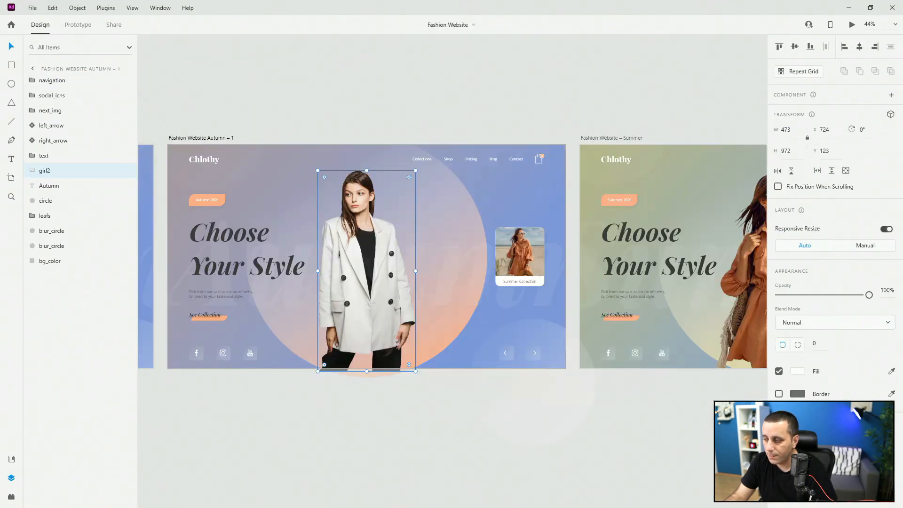
click(221, 138)
right_click(222, 138)
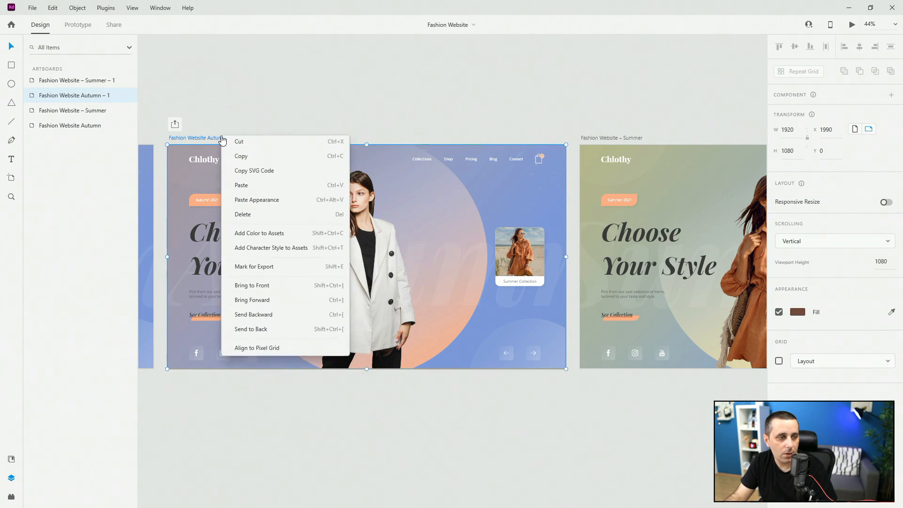
click(244, 158)
click(848, 8)
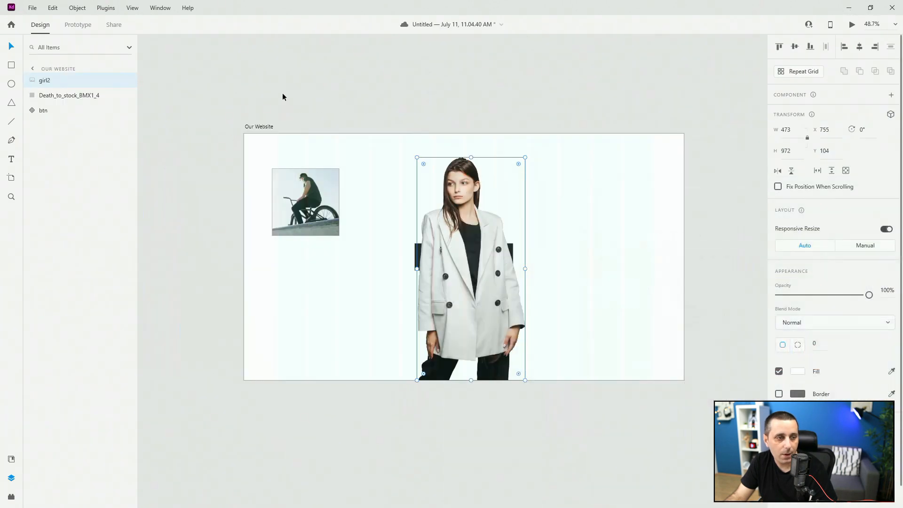
click(265, 126)
right_click(266, 127)
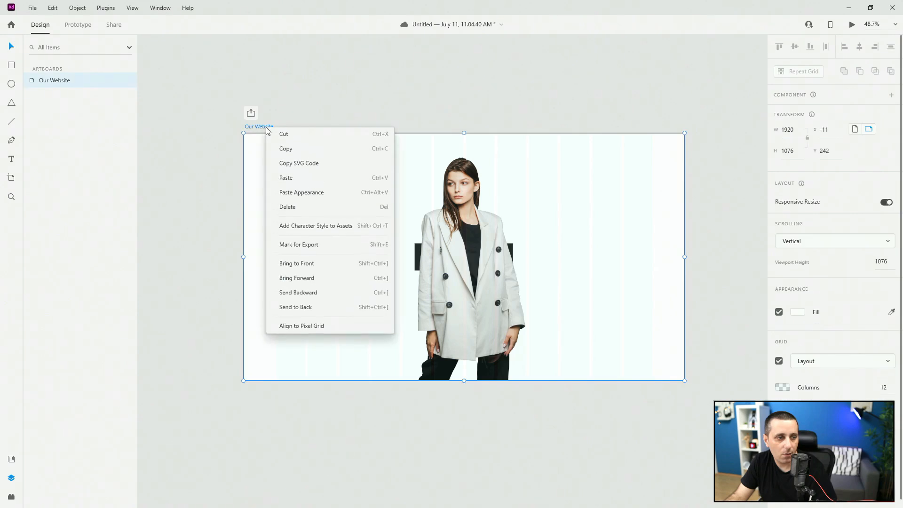
click(297, 193)
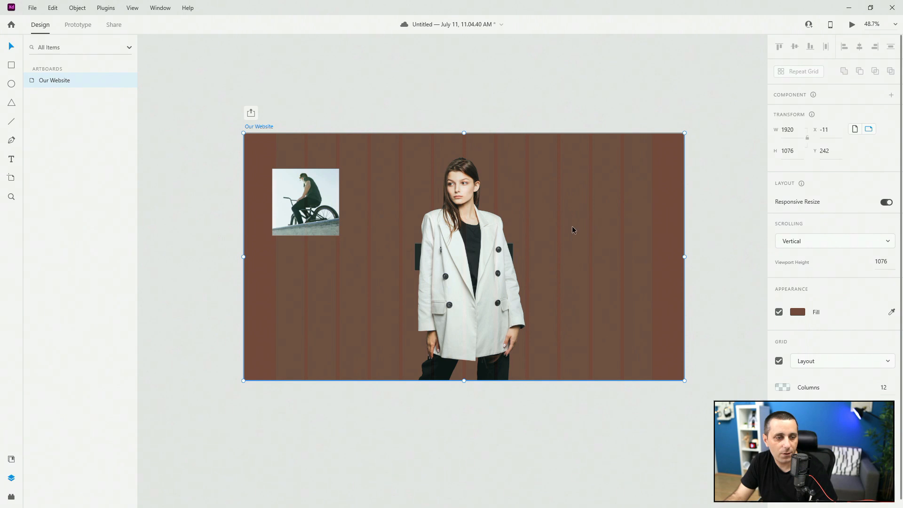
key(ctrl+z)
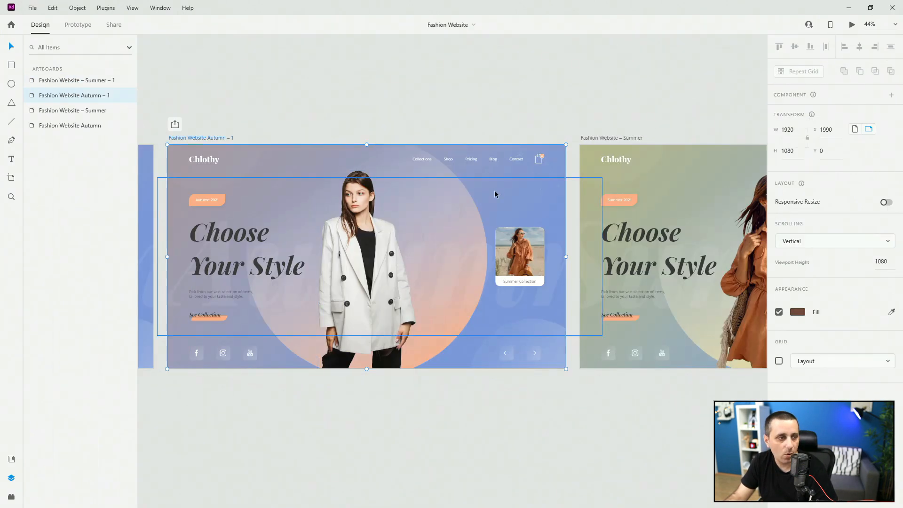
- Select and copy the circle, both blur_circle layers and bg_color from the Fashion Website Autumn – 1 artboard
click(495, 193)
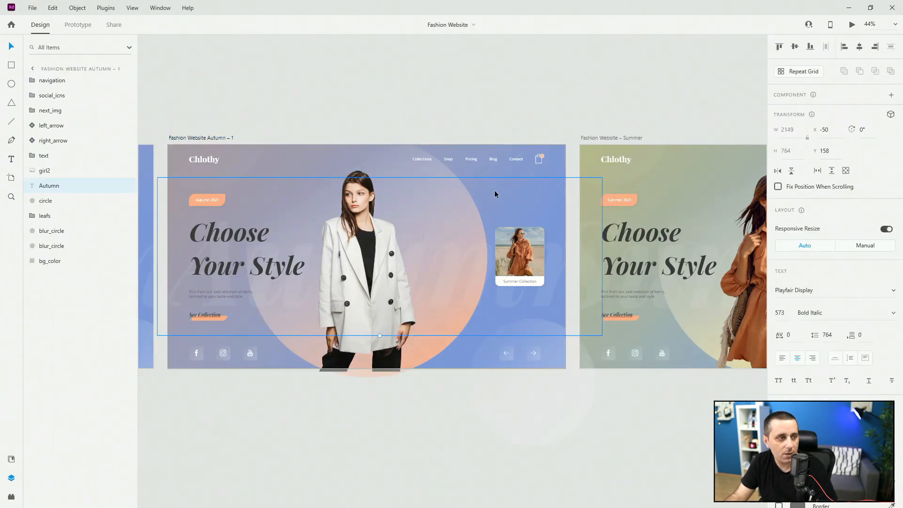
click(69, 261)
click(69, 250)
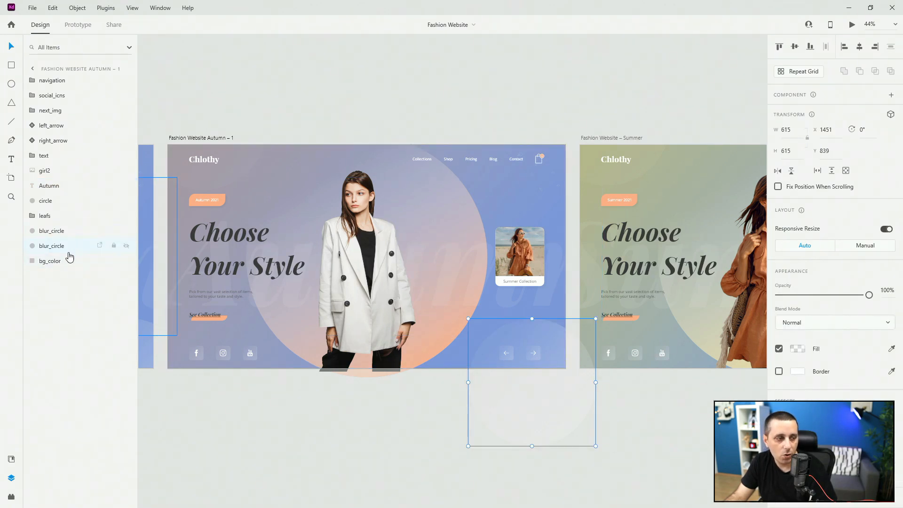
click(66, 262)
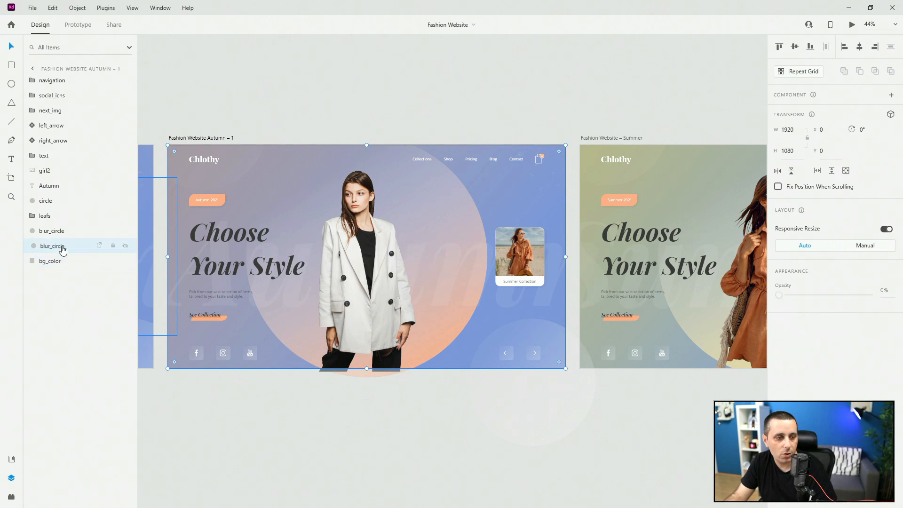
click(64, 246)
ctrl+click(67, 234)
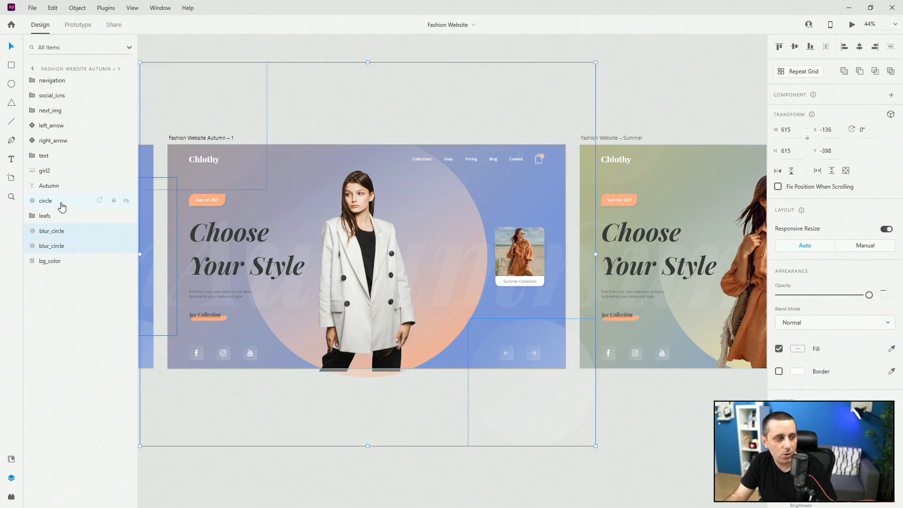
ctrl+click(62, 201)
ctrl+click(66, 262)
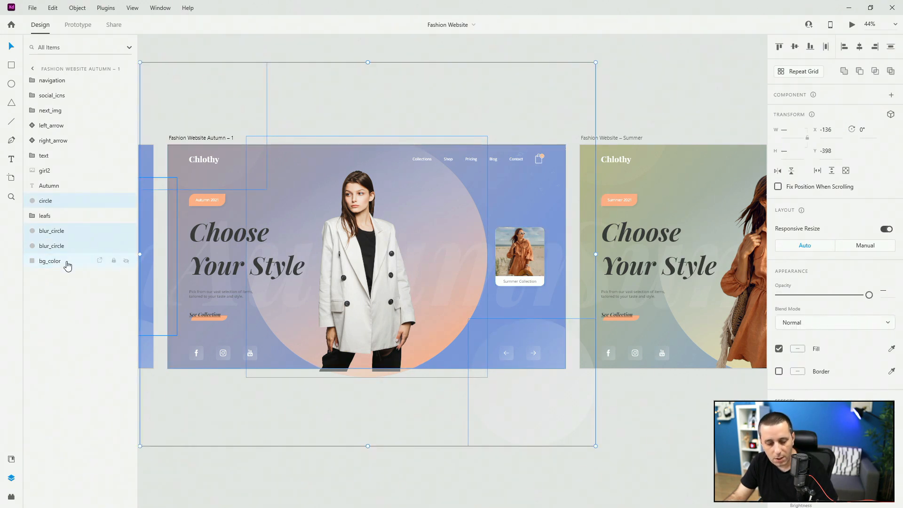
- Paste the copied background shapes into the Our Website artboard and move them beneath the btn layer
click(848, 8)
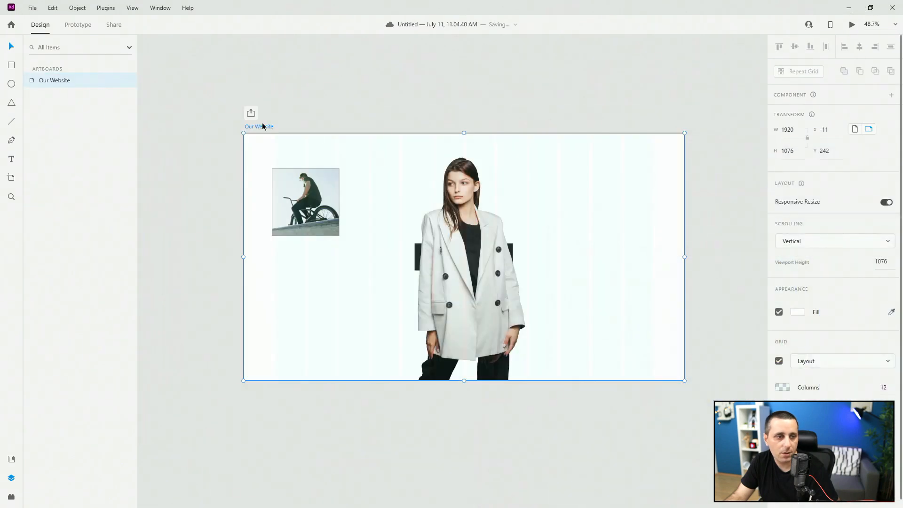
key(ctrl+v)
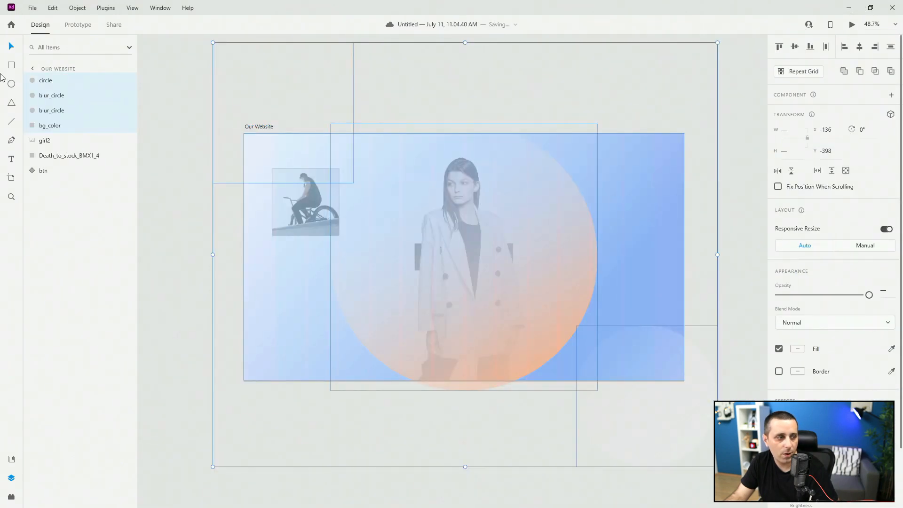
drag(47, 85, 49, 195)
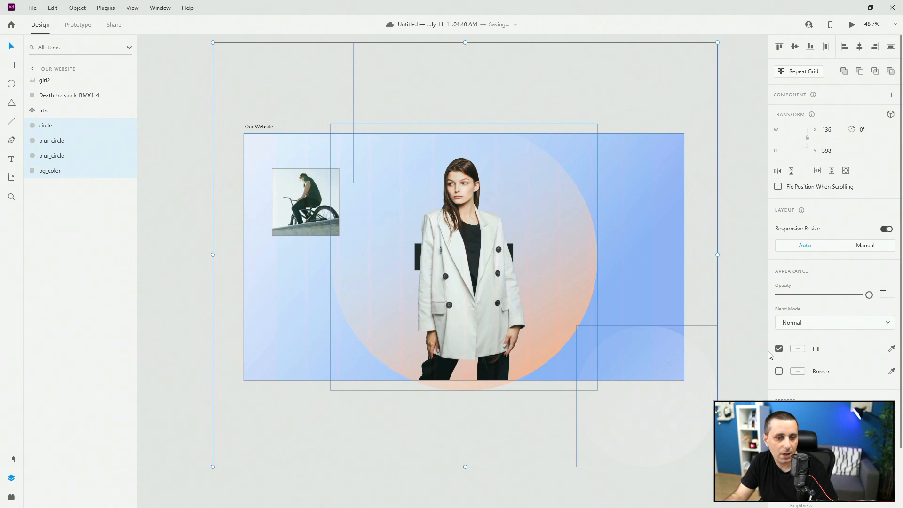
click(745, 336)
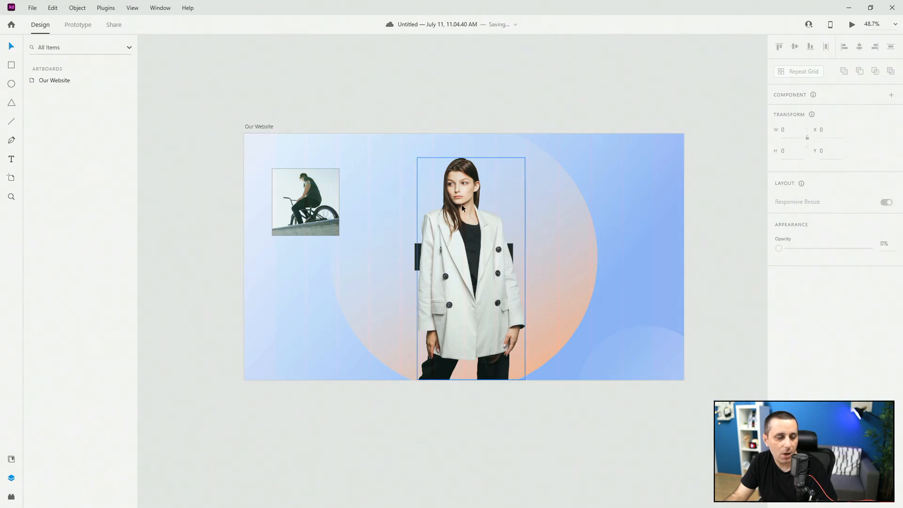
- Try to move the girl2 image towards the artboard's right side, undo the move, and select the upper-left blur_circle
drag(462, 204, 592, 205)
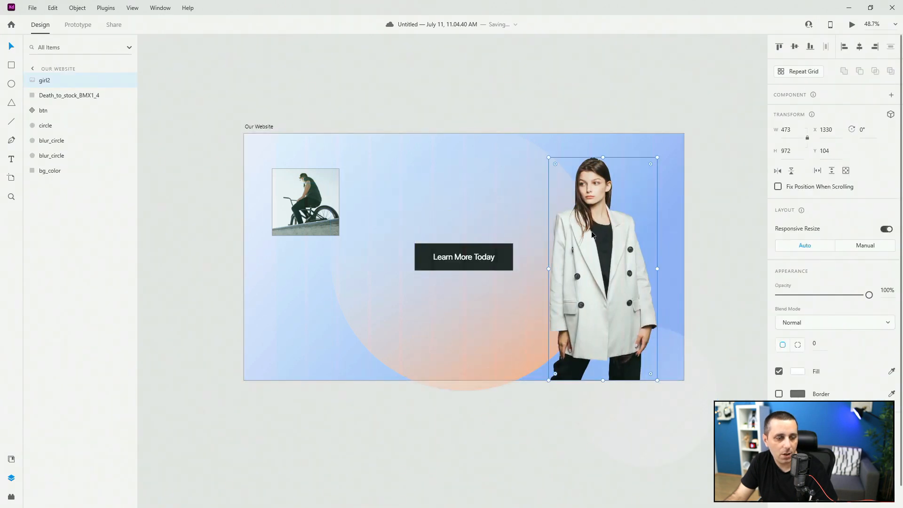
key(ctrl+z)
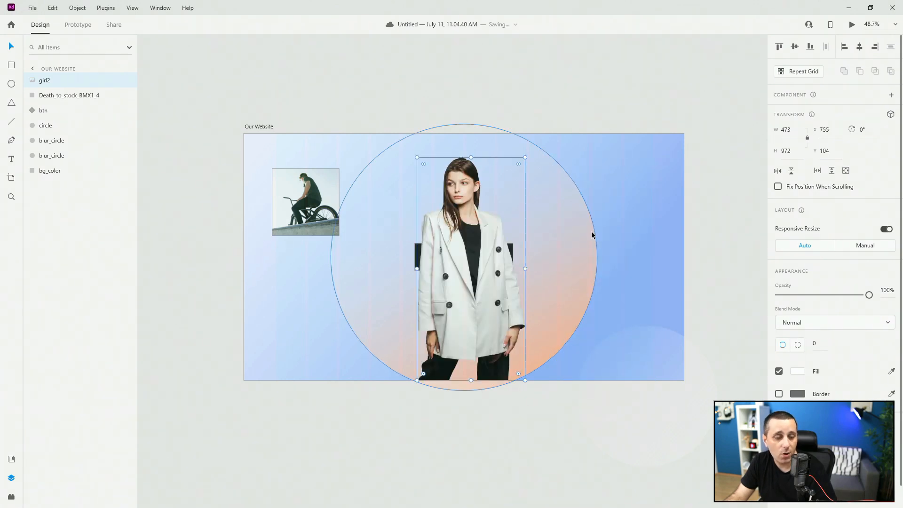
drag(591, 230, 340, 99)
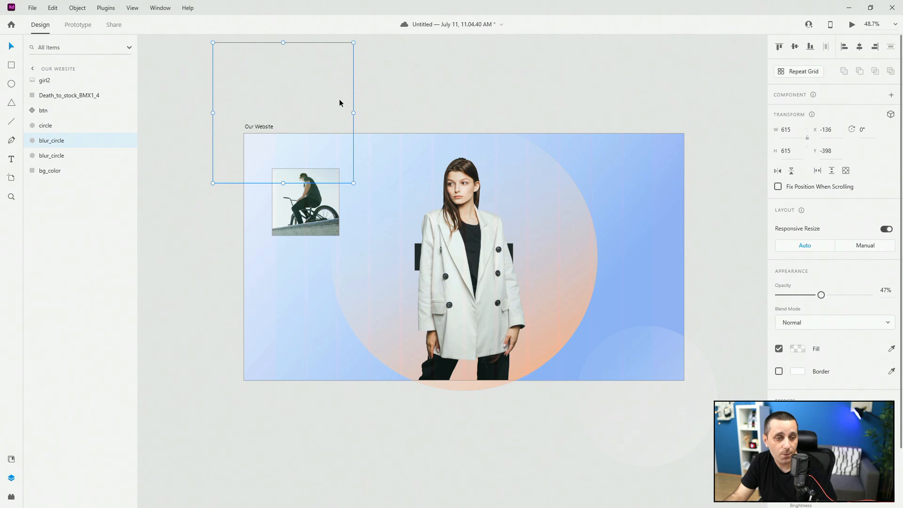